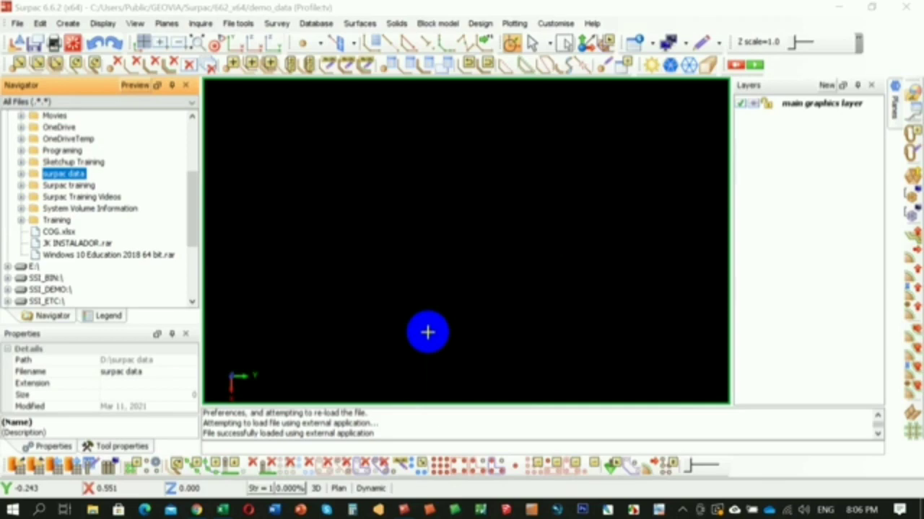
Expand the surpac data folder and set it as the work directory
click(21, 176)
scroll(40, 185, up, 2)
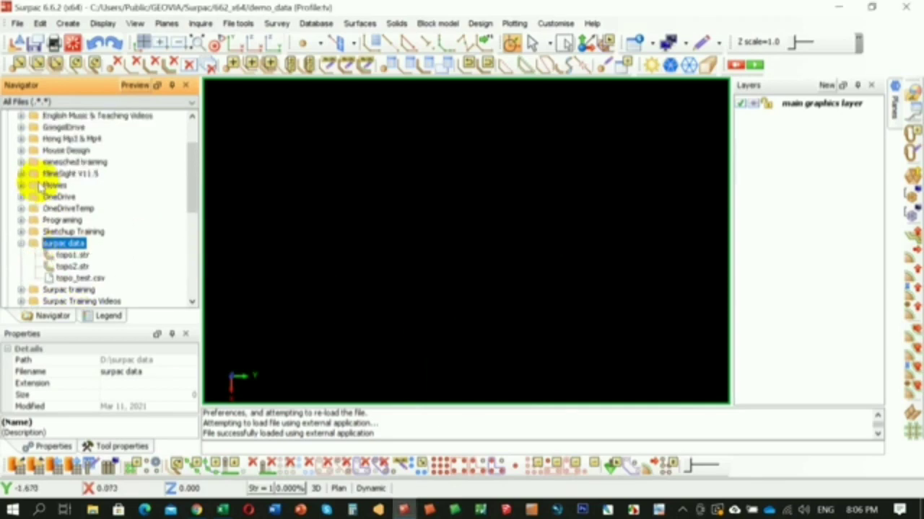
scroll(39, 185, down, 2)
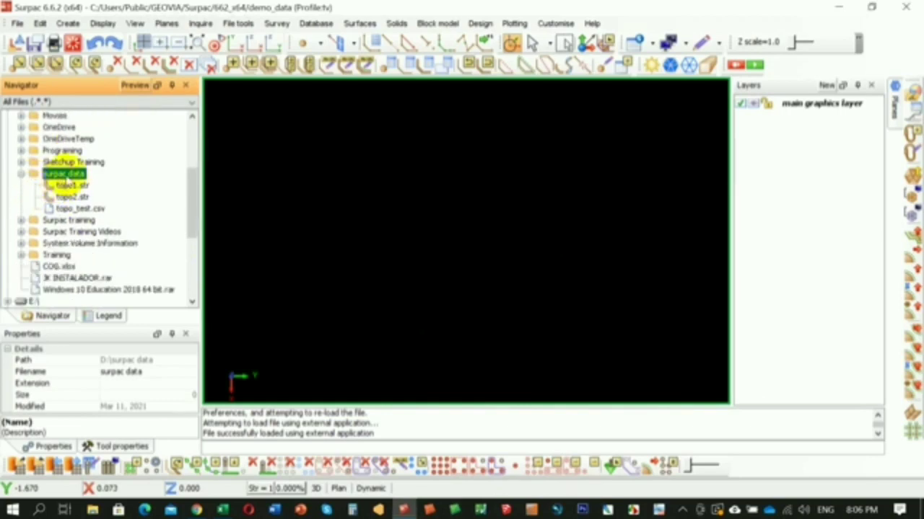
right_click(67, 176)
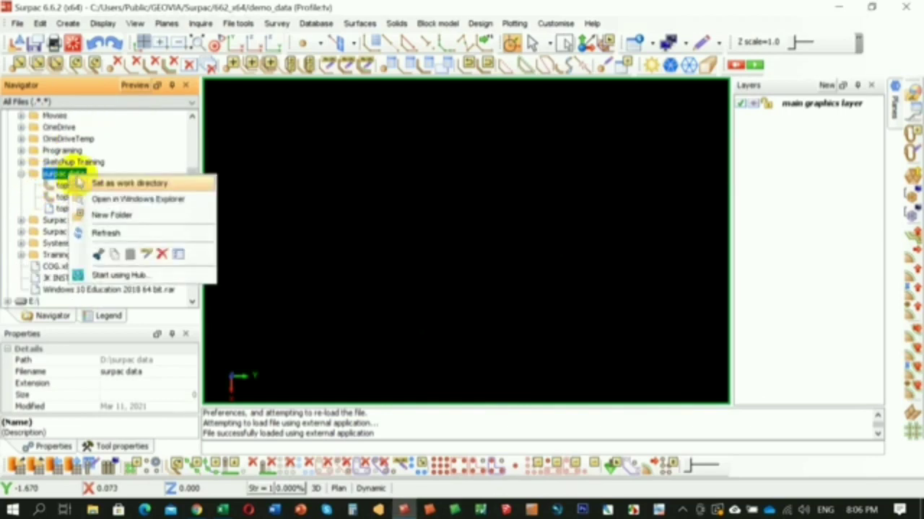
click(137, 183)
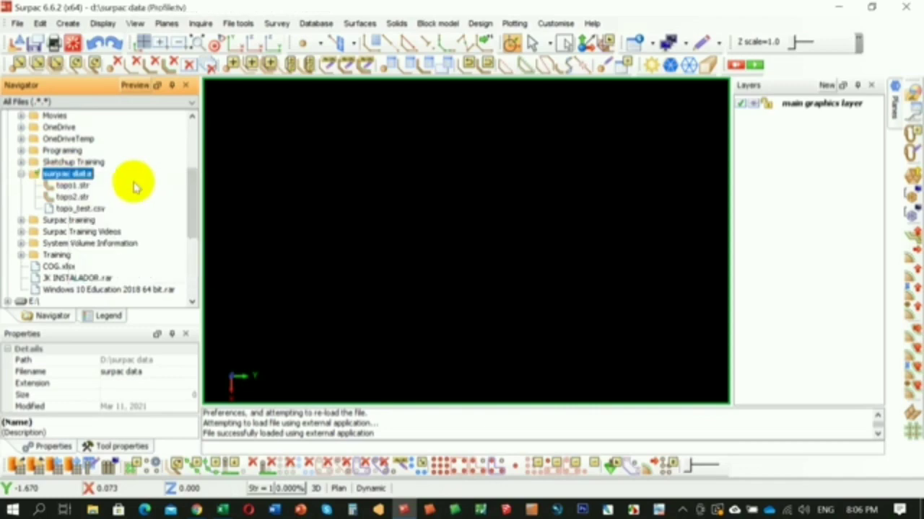
scroll(134, 196, down, 1)
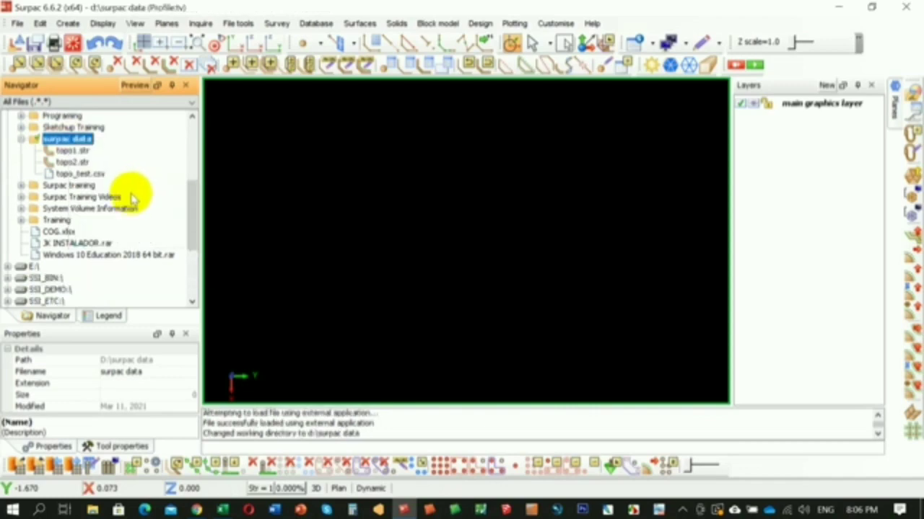
Switch to the topo_test sheet in Excel and examine its id, y, x and z columns
click(101, 175)
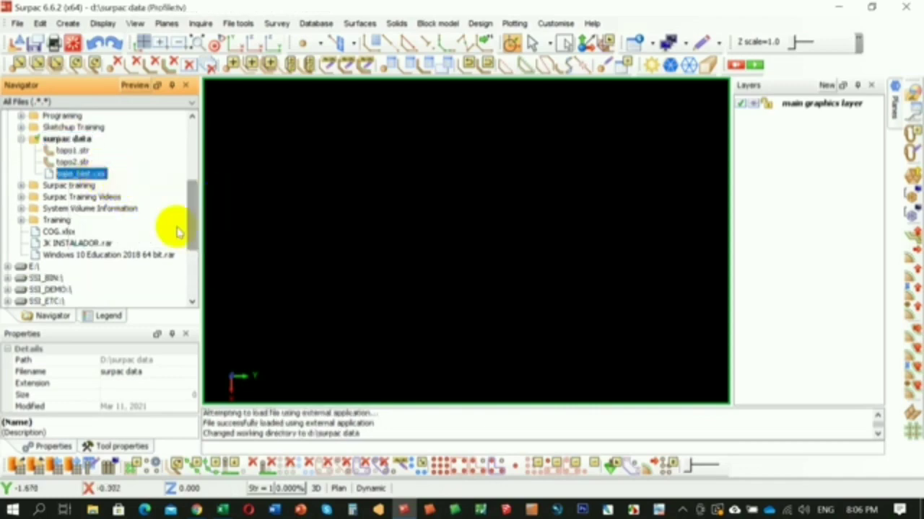
click(222, 511)
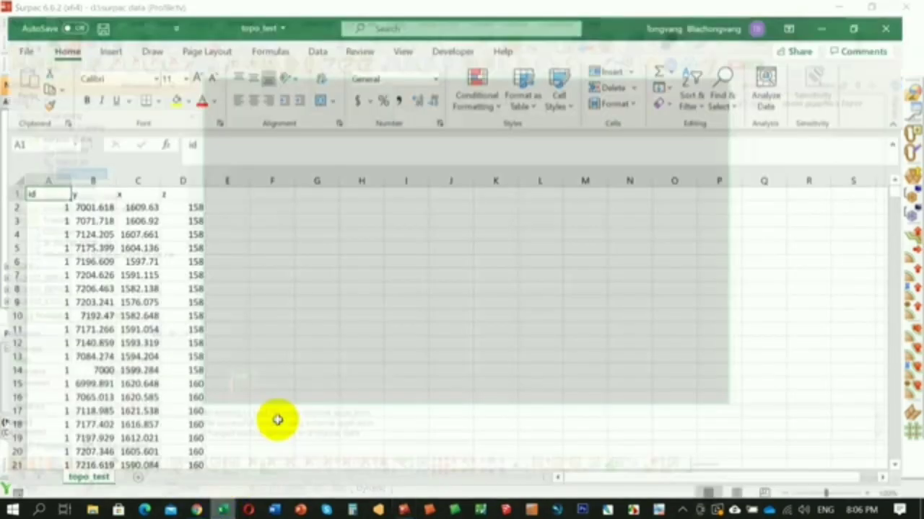
scroll(278, 288, down, 1)
scroll(279, 288, up, 1)
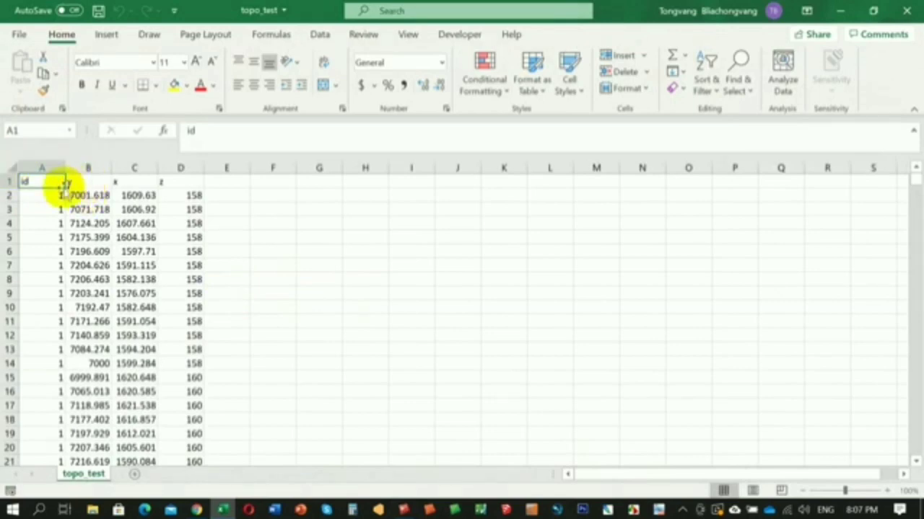
click(84, 168)
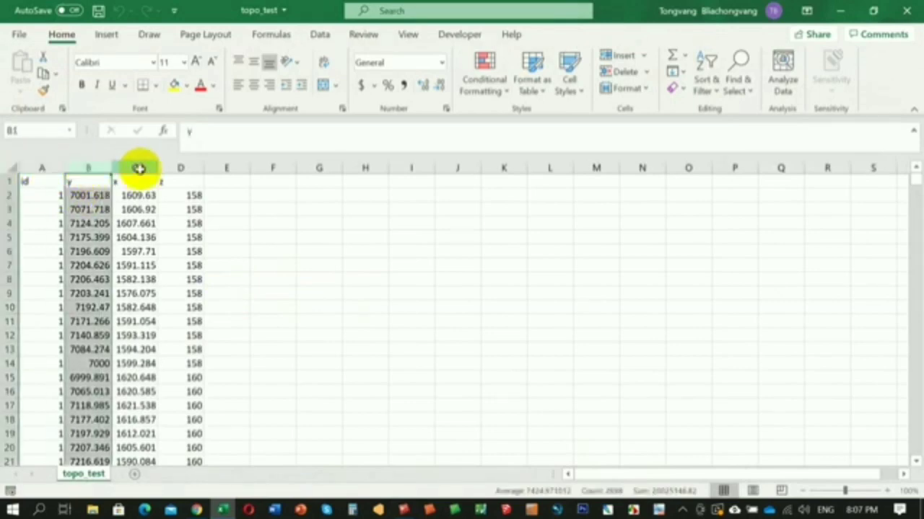
click(137, 167)
click(169, 167)
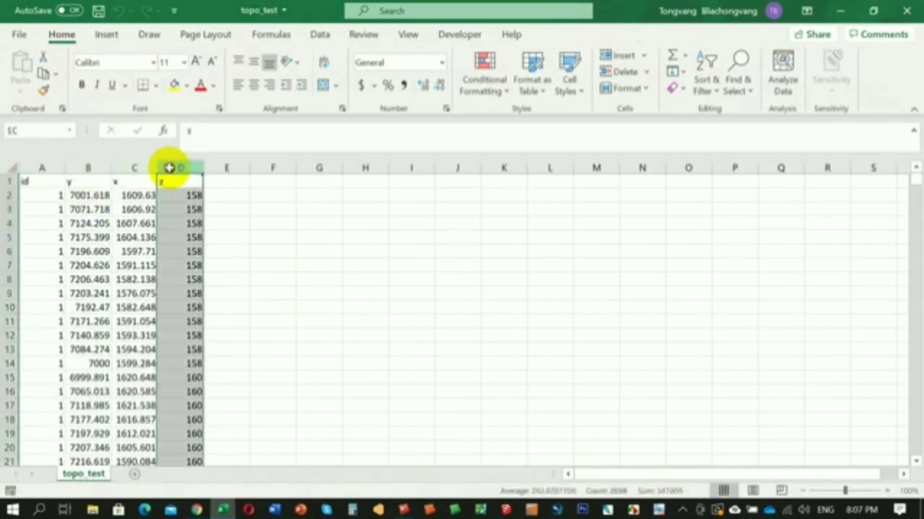
click(40, 166)
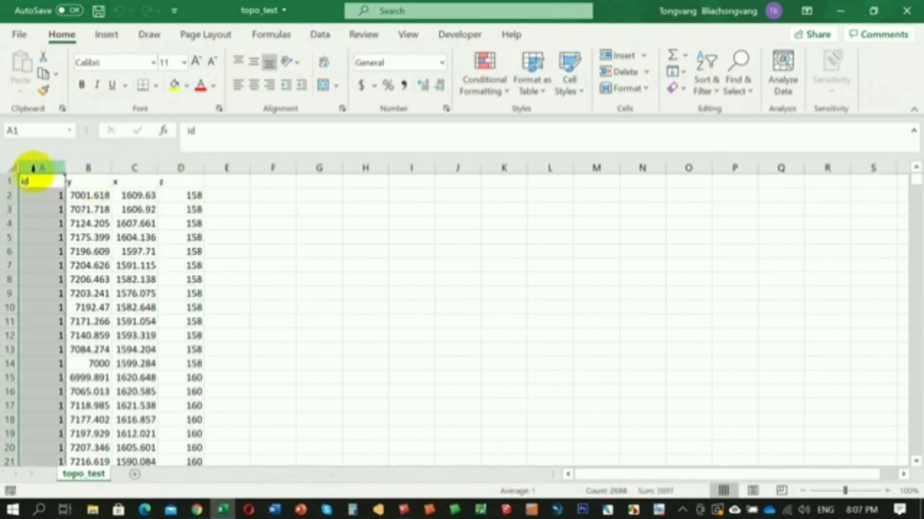
Examine the id values down the rows of the topo_test sheet and return to Surpac
scroll(62, 180, down, 2)
scroll(55, 199, down, 2)
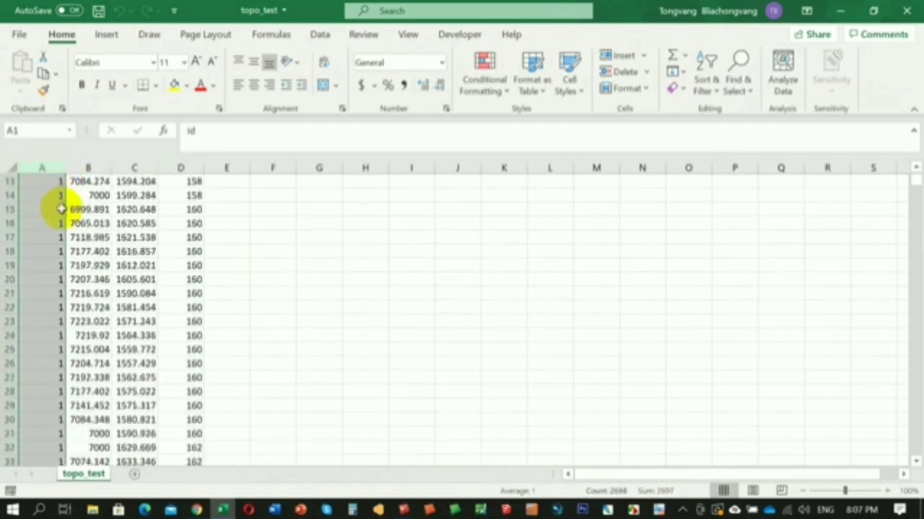
scroll(52, 211, up, 4)
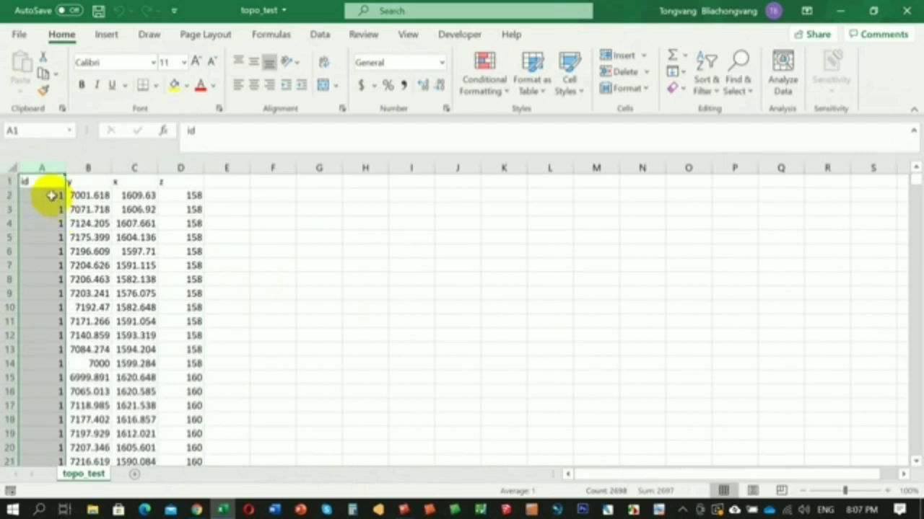
click(51, 197)
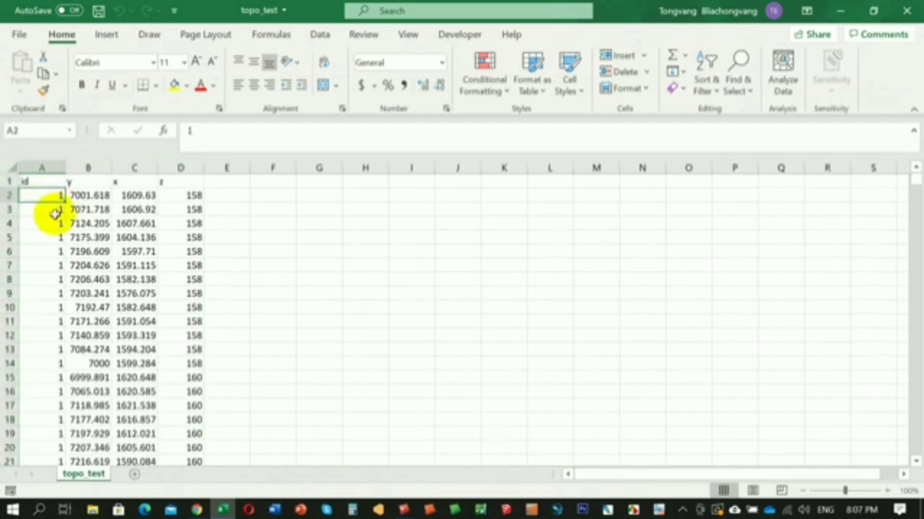
click(52, 211)
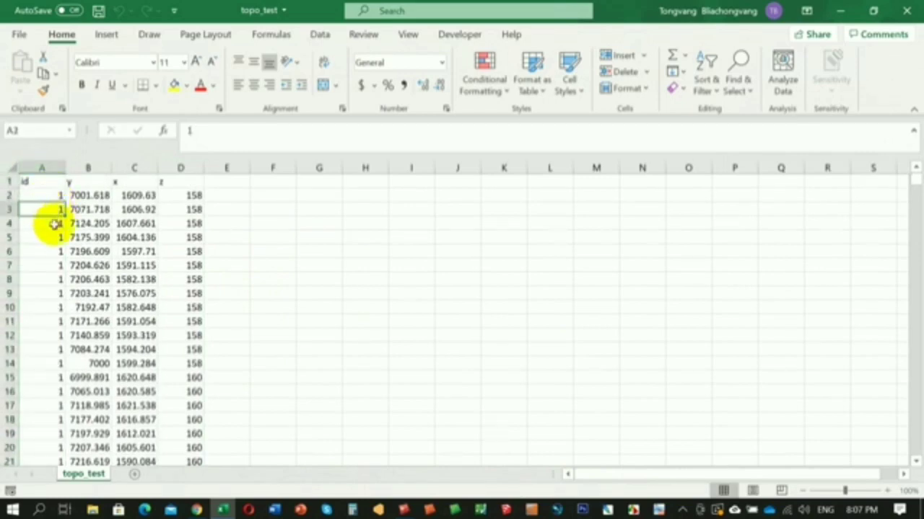
scroll(55, 221, down, 11)
scroll(56, 223, up, 2)
scroll(56, 223, up, 4)
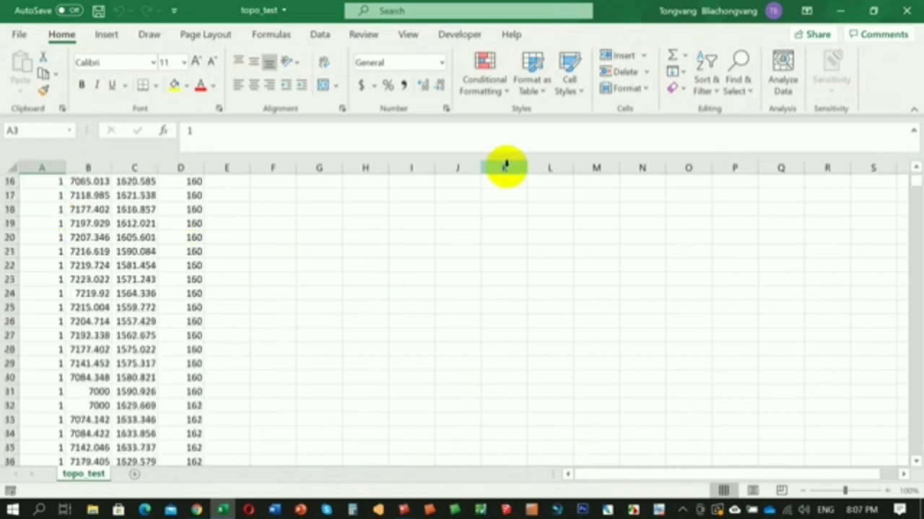
click(839, 11)
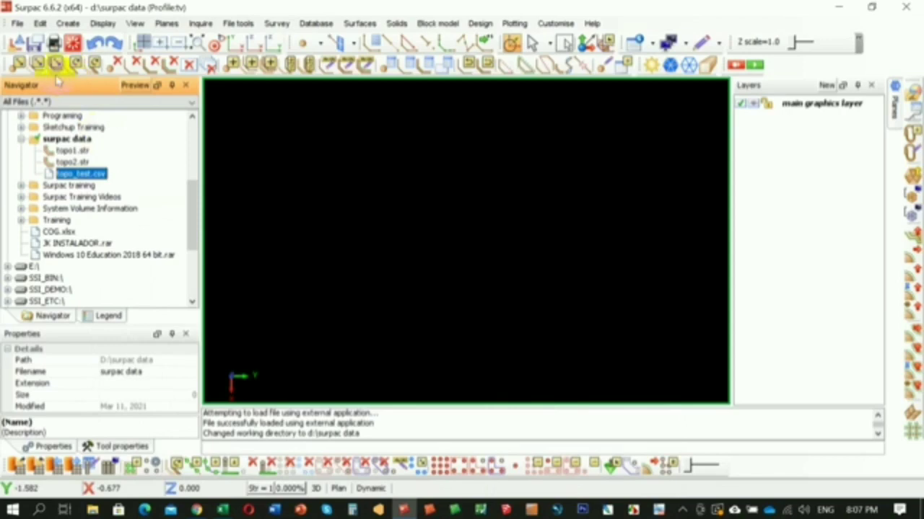
Start importing string data from many files and select topo_test.csv from the surpac data folder as the source
click(16, 23)
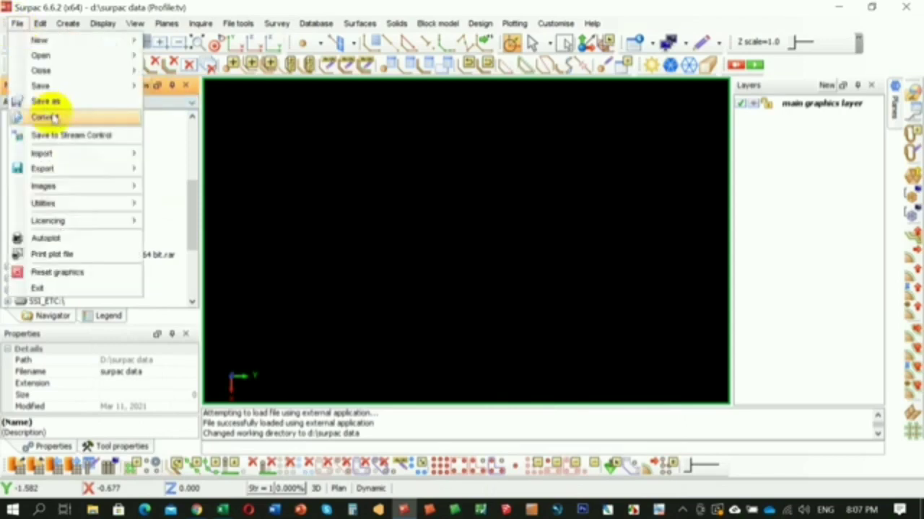
mouse_move(94, 151)
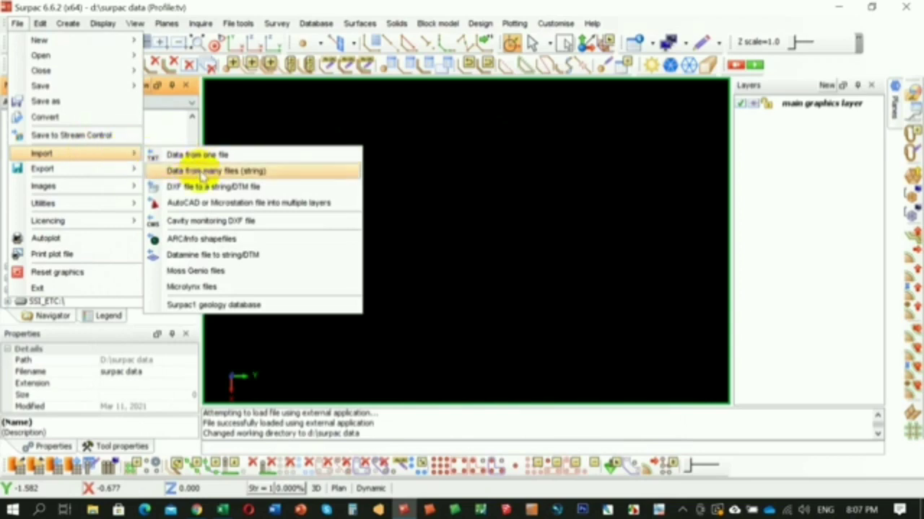
click(205, 171)
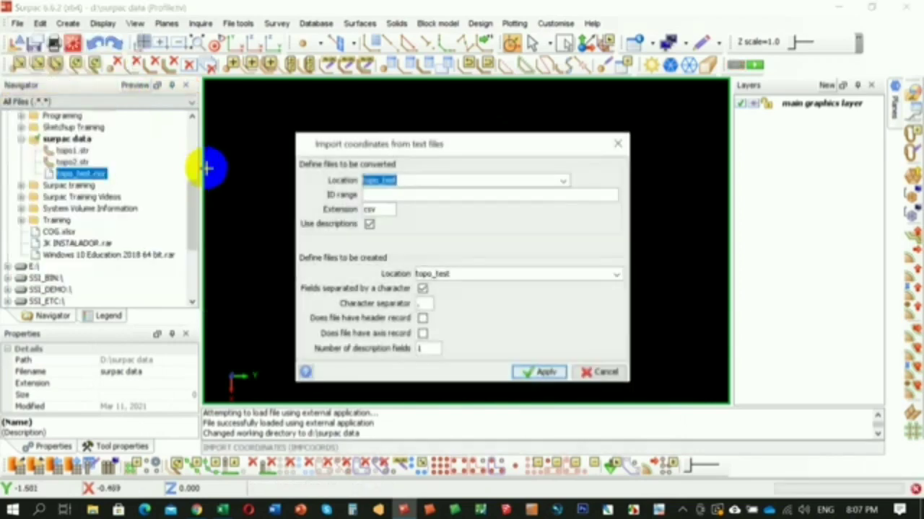
key(Delete)
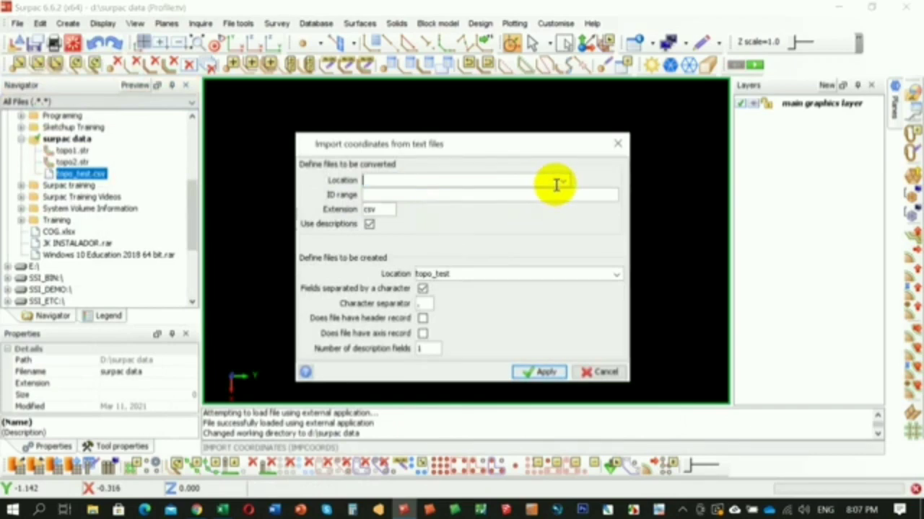
click(562, 181)
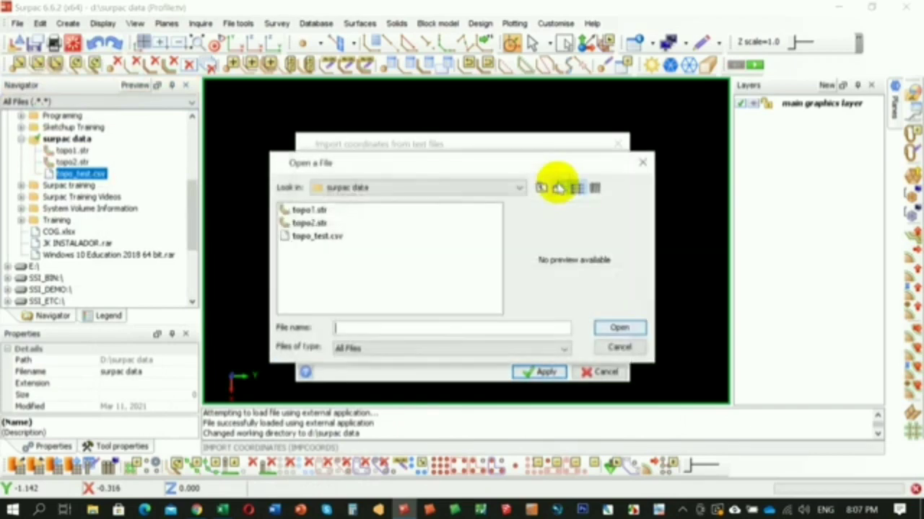
click(317, 236)
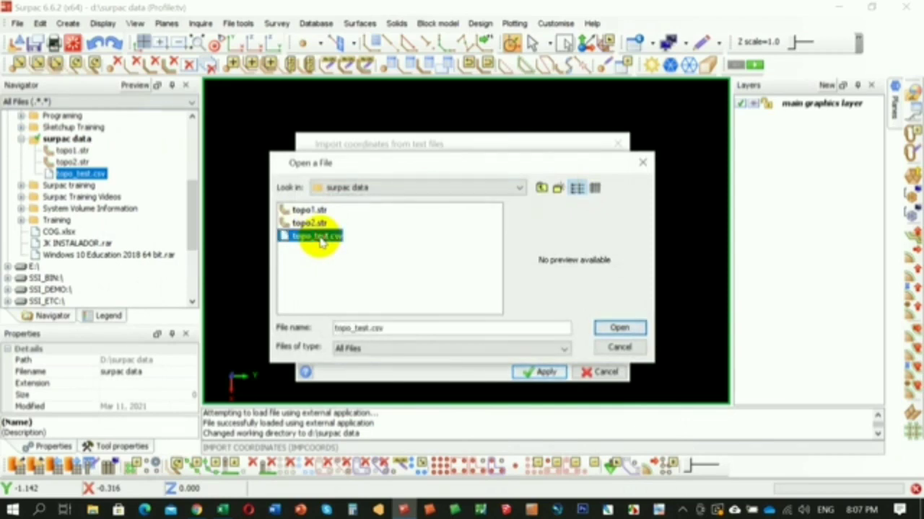
click(618, 327)
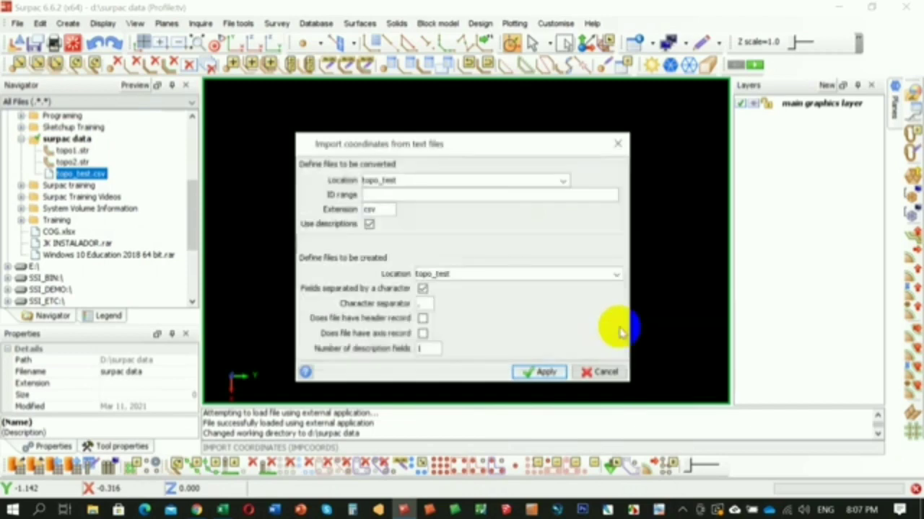
Apply the import definition with topo_test1 as the location of the created files, and bring up the Excel sheet
double_click(461, 269)
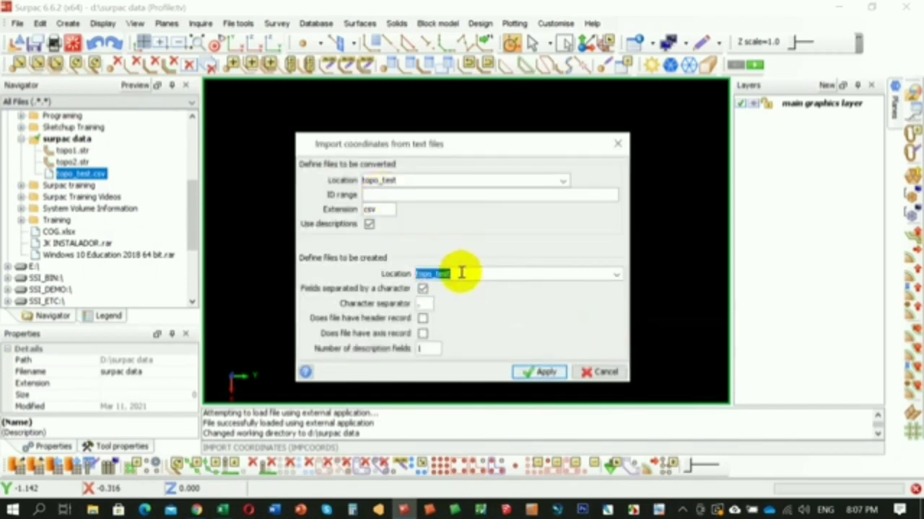
click(461, 272)
drag(461, 272, 383, 261)
click(461, 272)
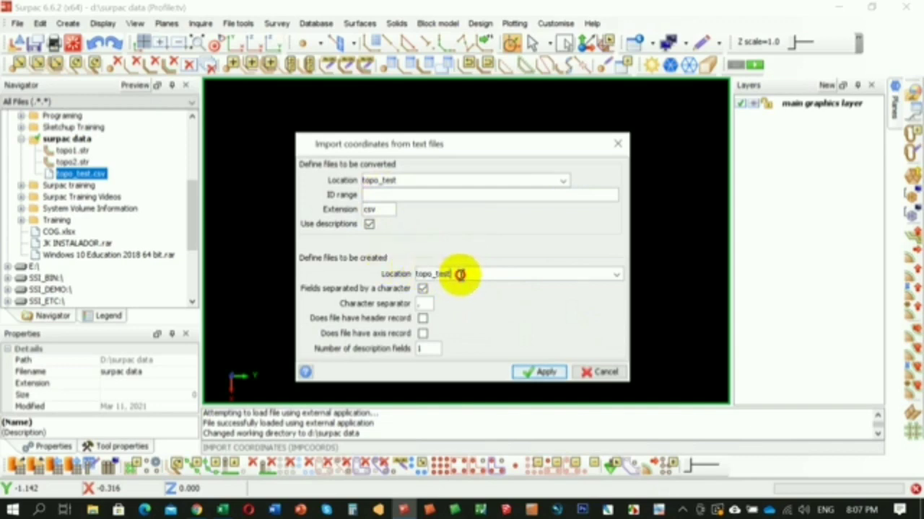
text(1)
click(539, 371)
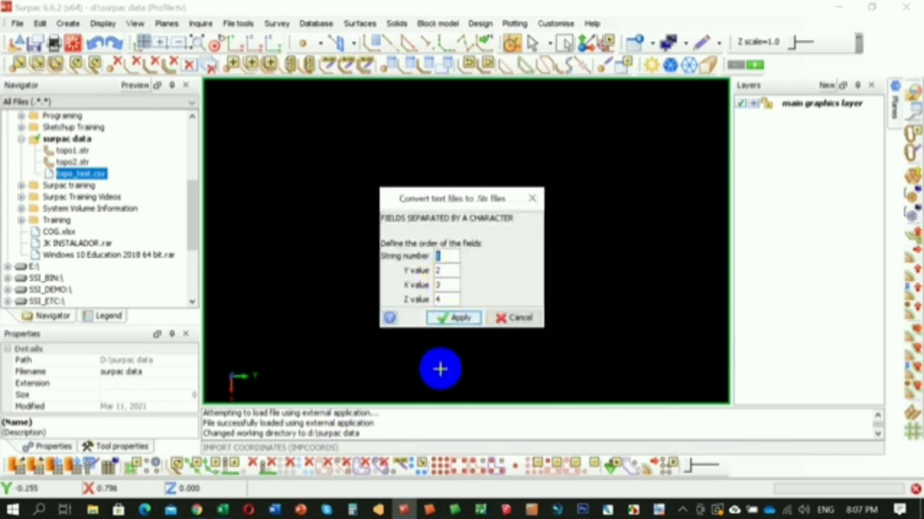
click(223, 509)
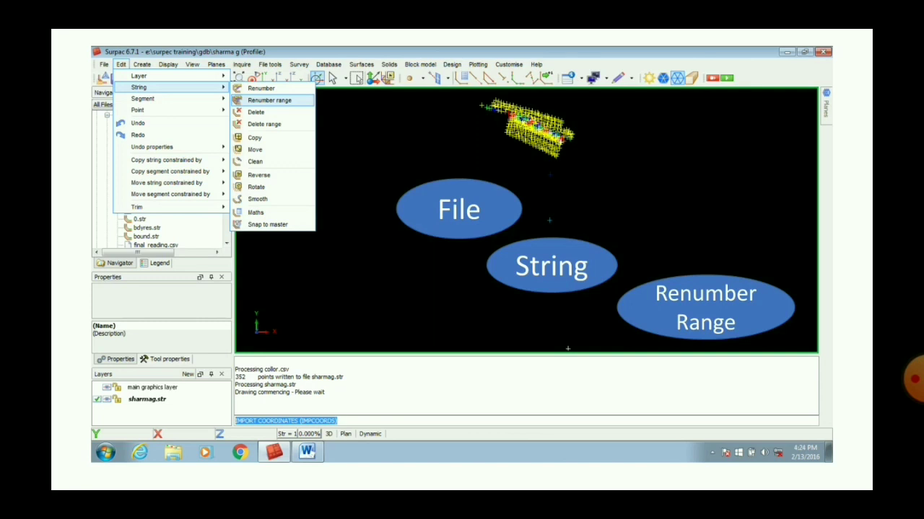
click(269, 101)
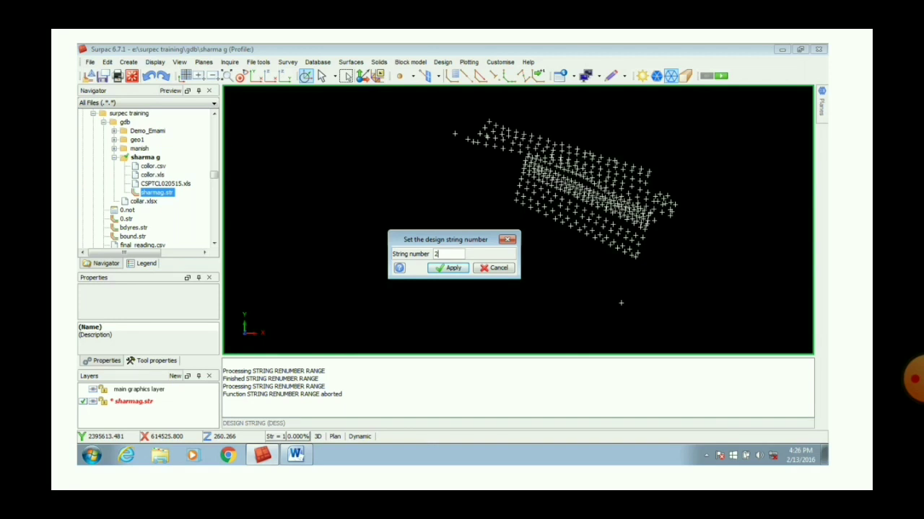
key(Return)
click(438, 75)
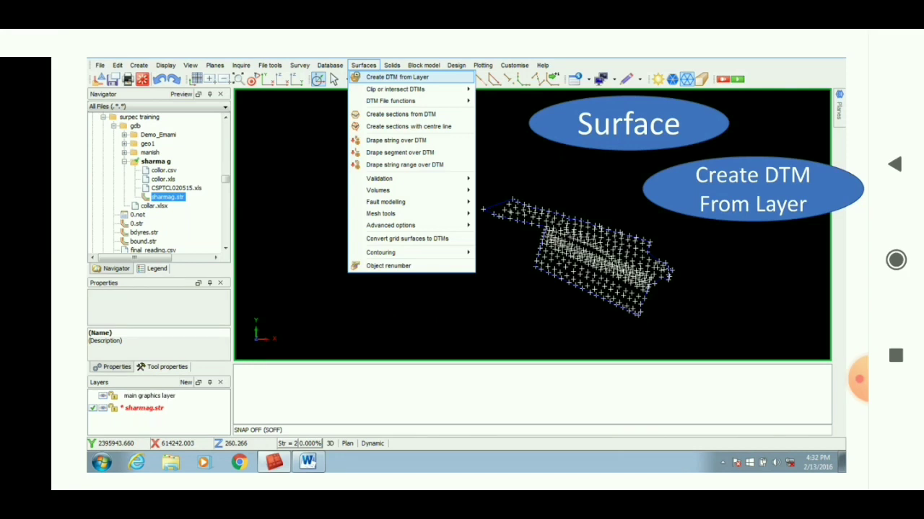
click(859, 379)
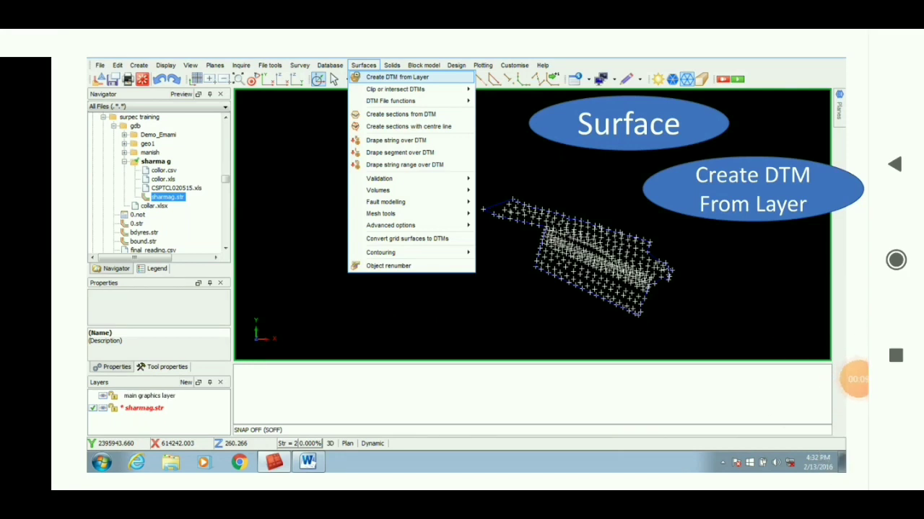
click(857, 379)
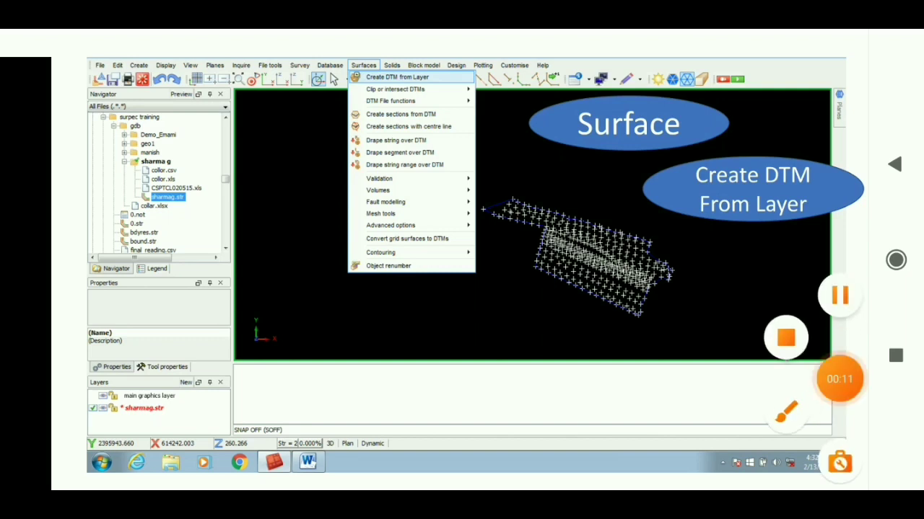
click(786, 409)
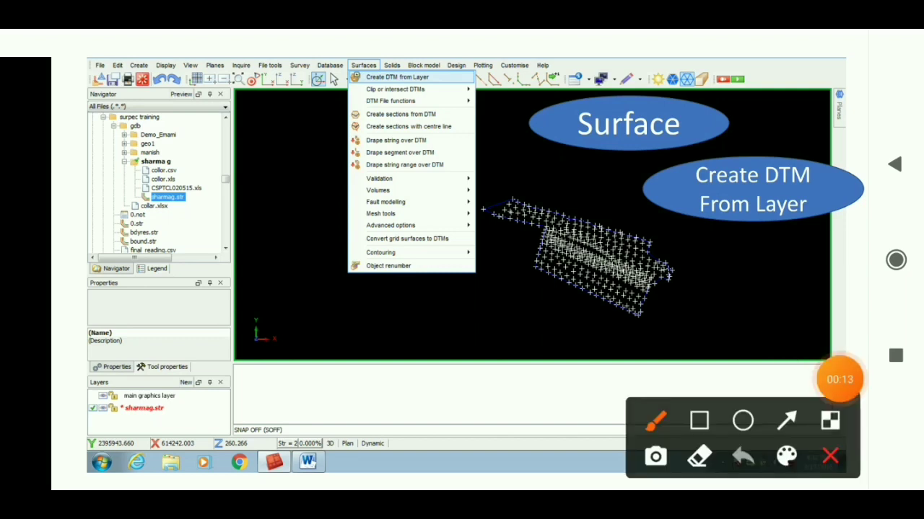
mouse_move(373, 62)
mouse_down()
mouse_move(356, 67)
mouse_move(437, 85)
mouse_move(352, 63)
mouse_up()
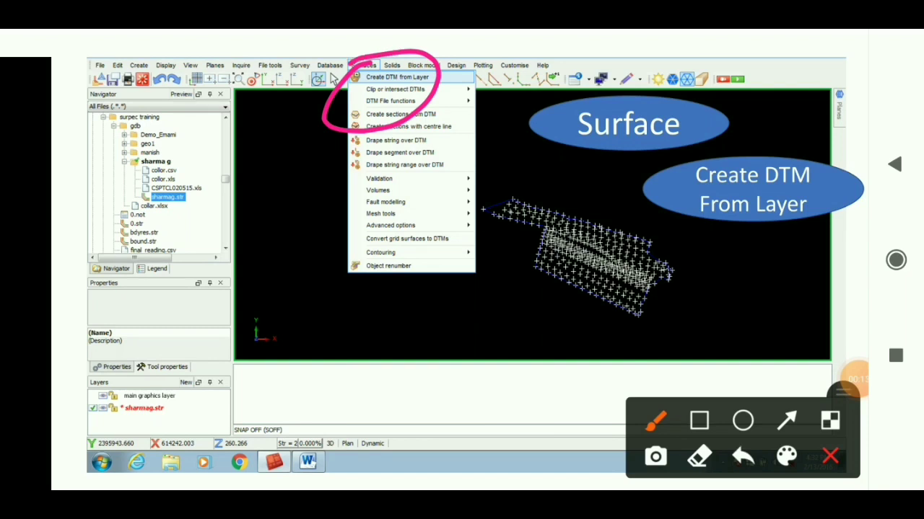
click(830, 456)
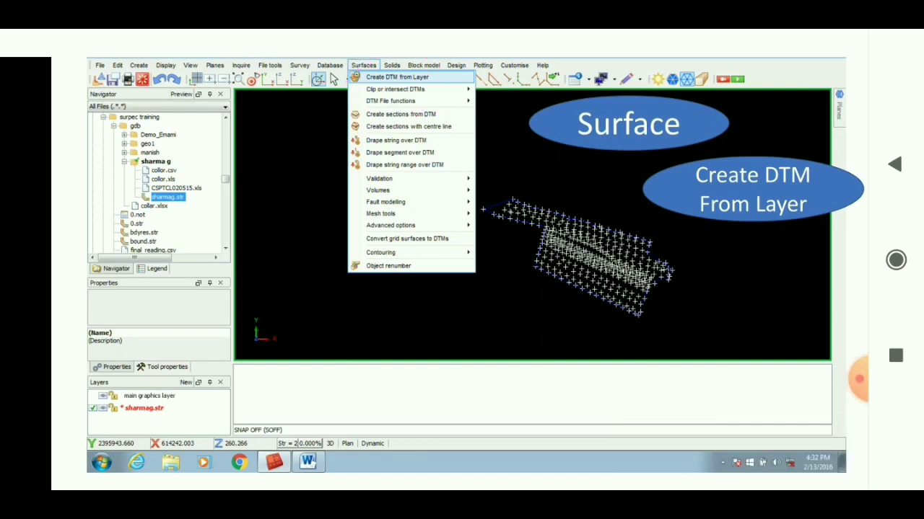